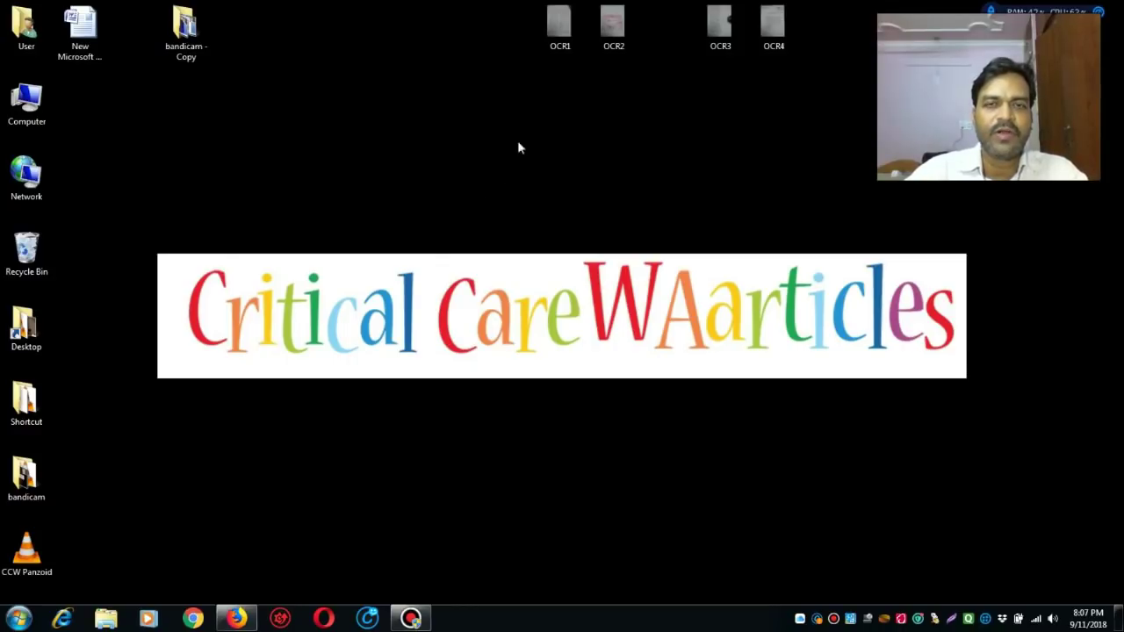
- Preview each of the four page photos OCR1 to OCR4 on the desktop
double_click(560, 37)
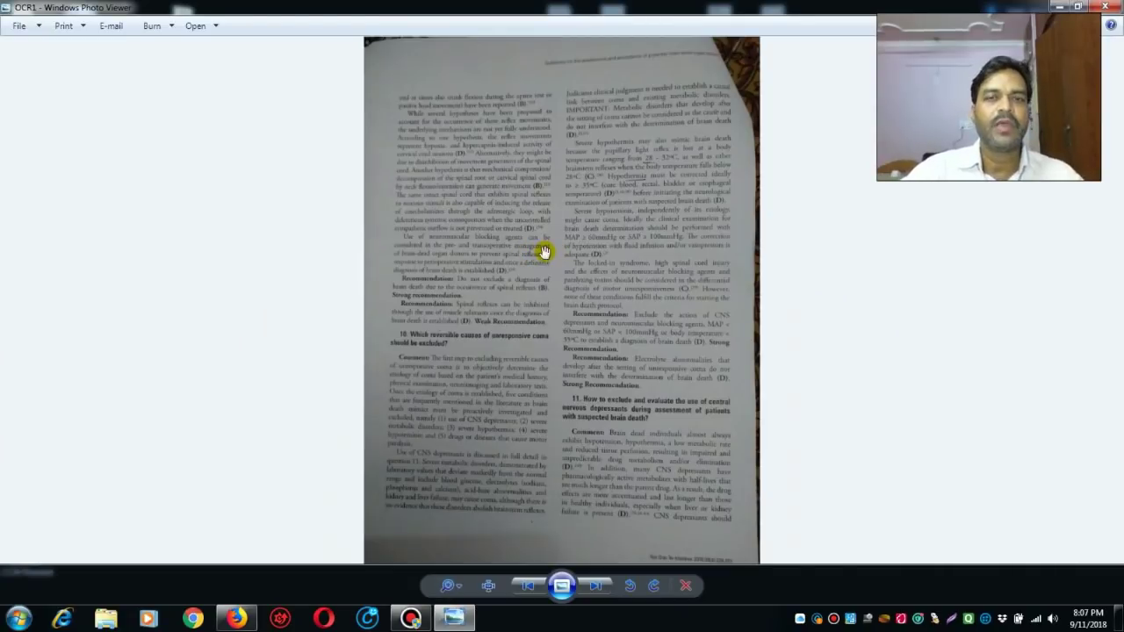
scroll(546, 251, "up", 3)
scroll(545, 226, "up", 3)
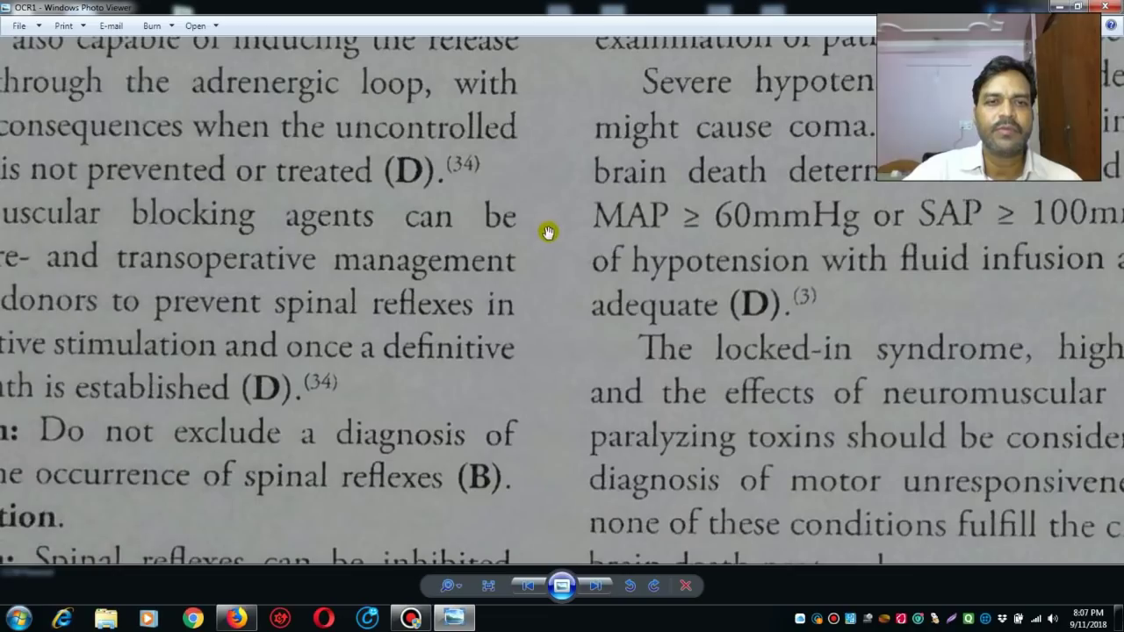
left_click(1104, 7)
double_click(610, 28)
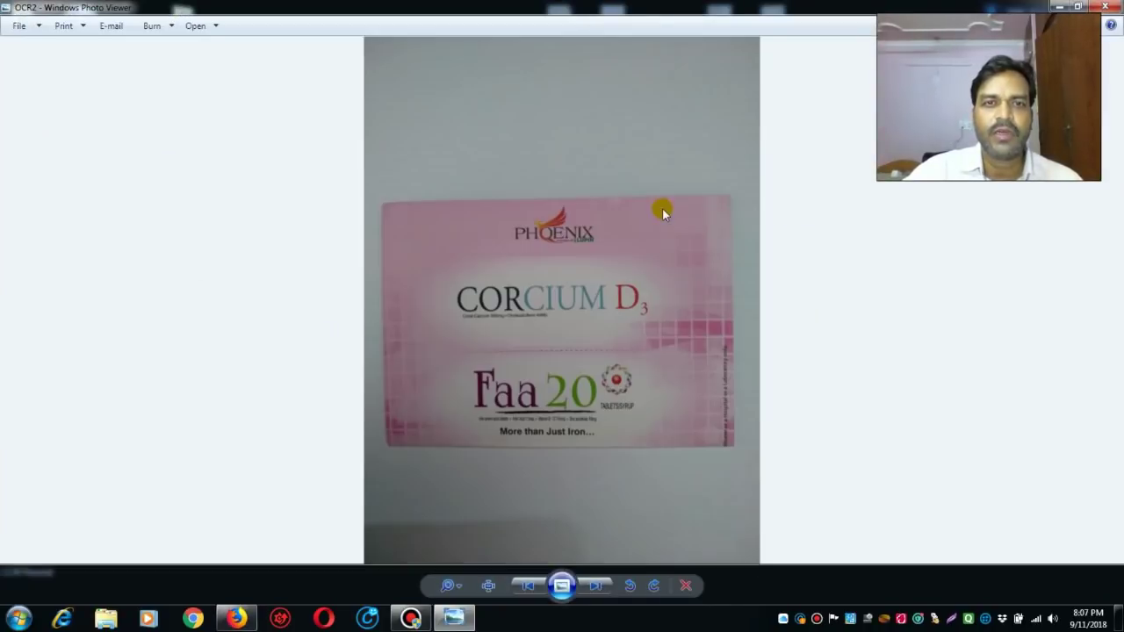
scroll(658, 241, "up", 2)
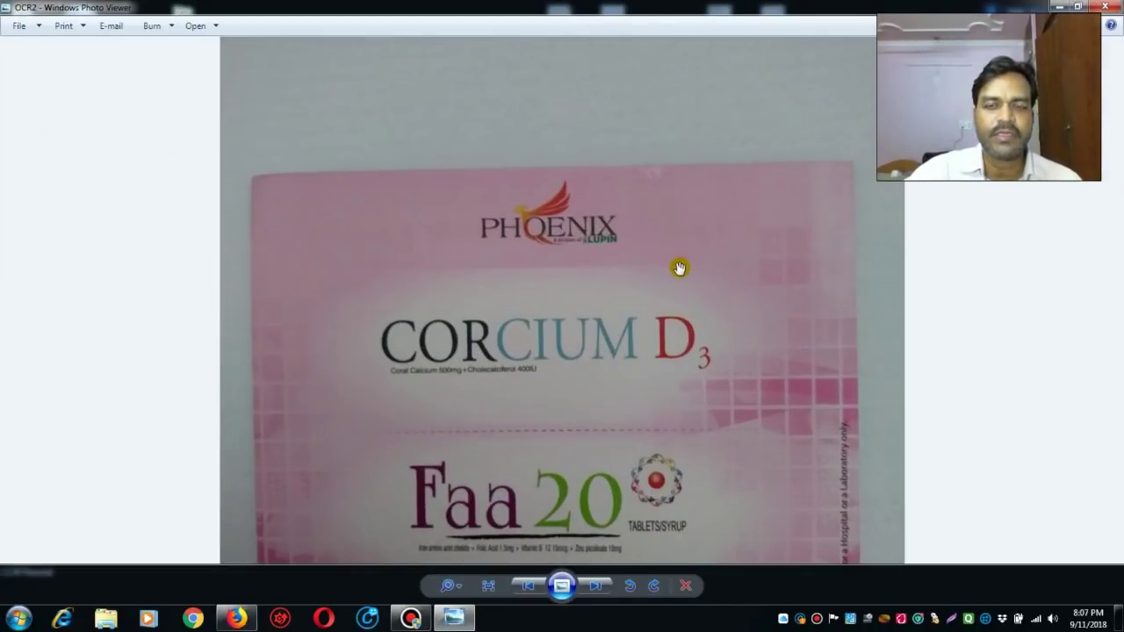
left_click(1112, 12)
double_click(721, 26)
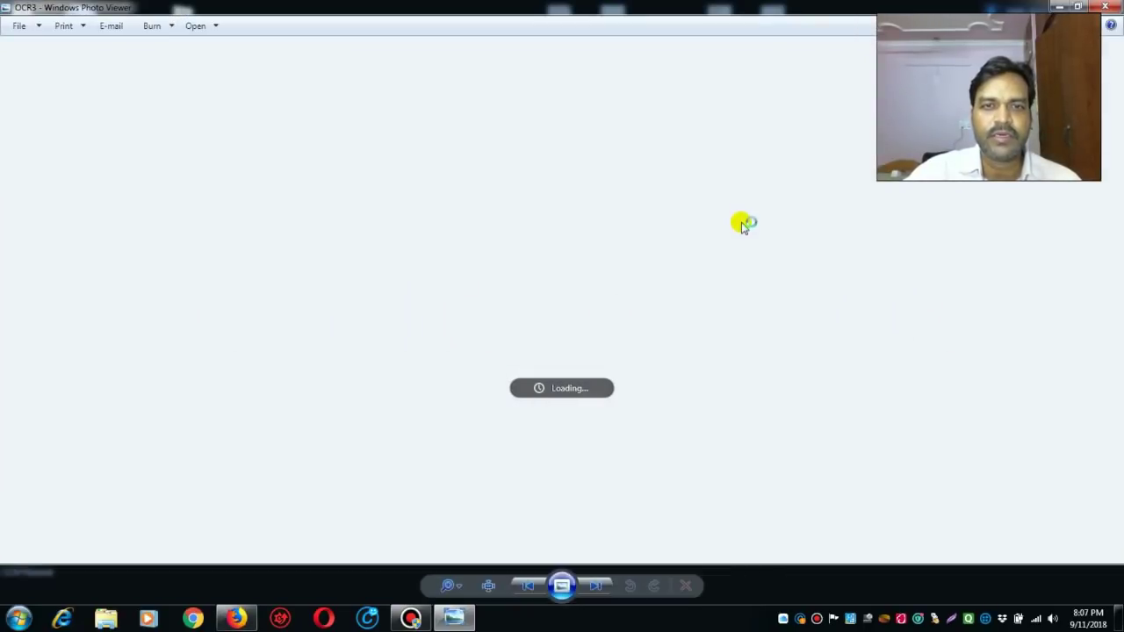
scroll(741, 227, "up", 4)
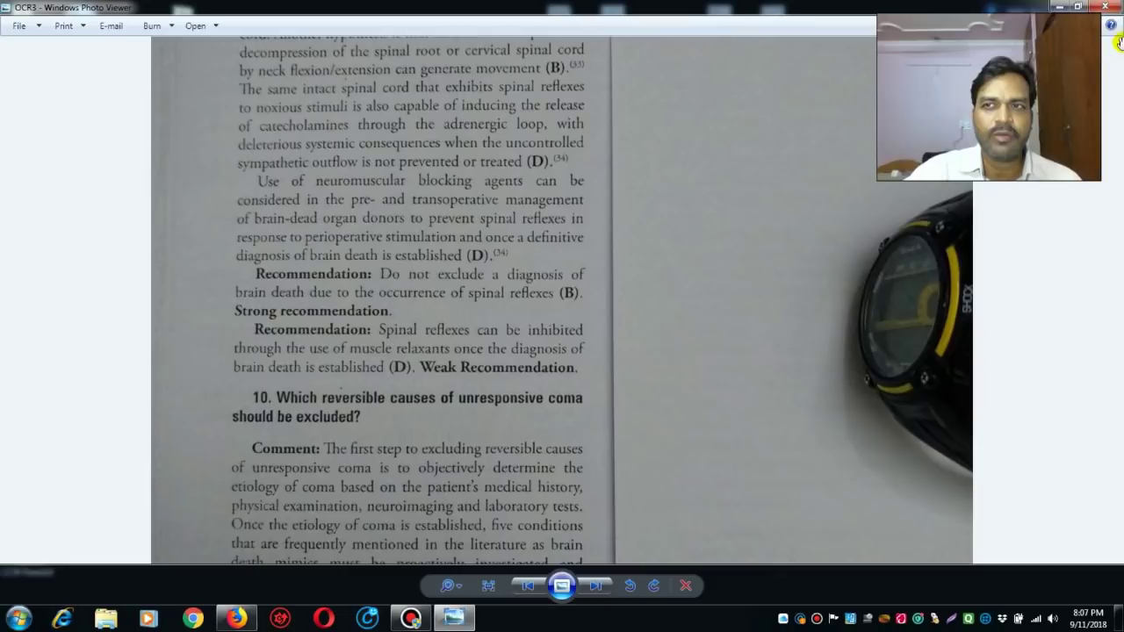
left_click(1111, 11)
double_click(772, 31)
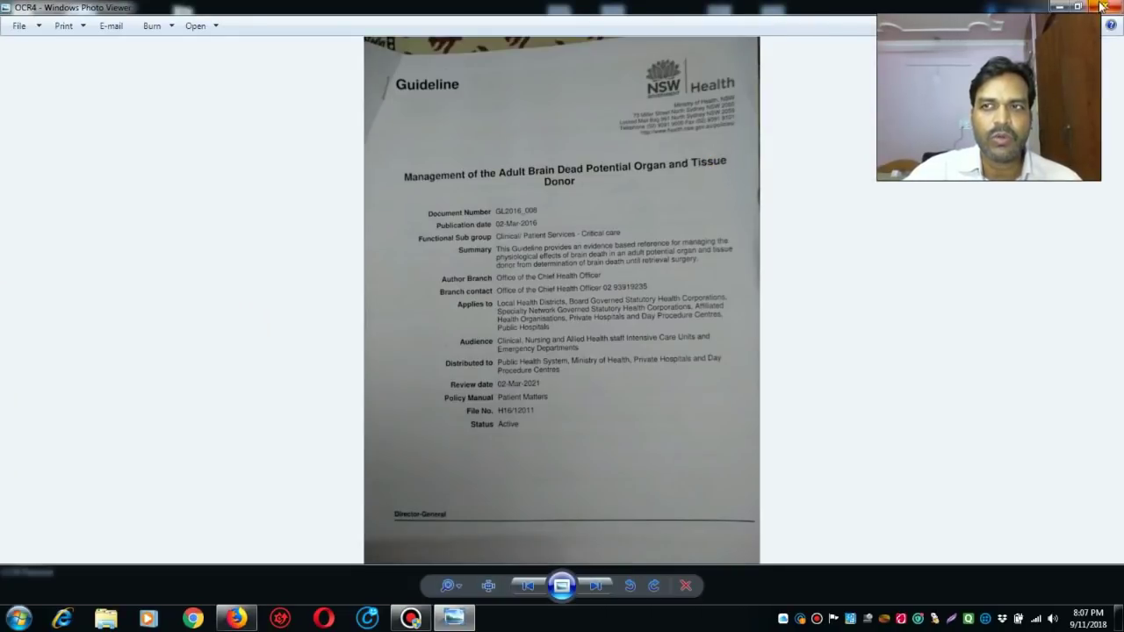
left_click(1106, 10)
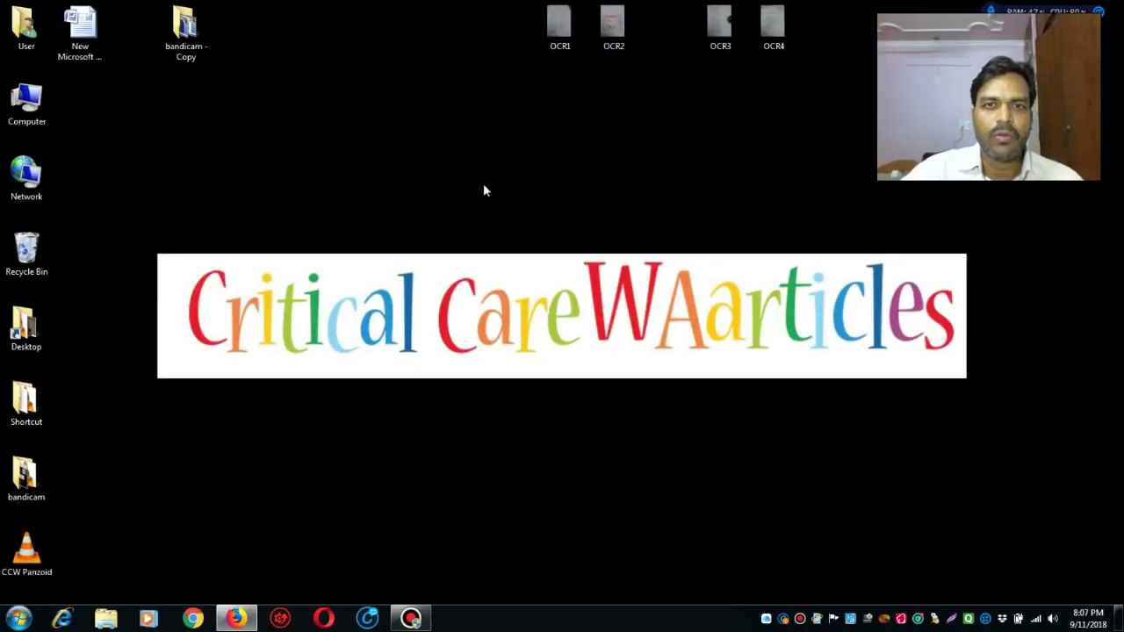
- Open Google Drive in Firefox from the Google apps grid
left_click_drag(518, 10, 858, 114)
left_click(647, 223)
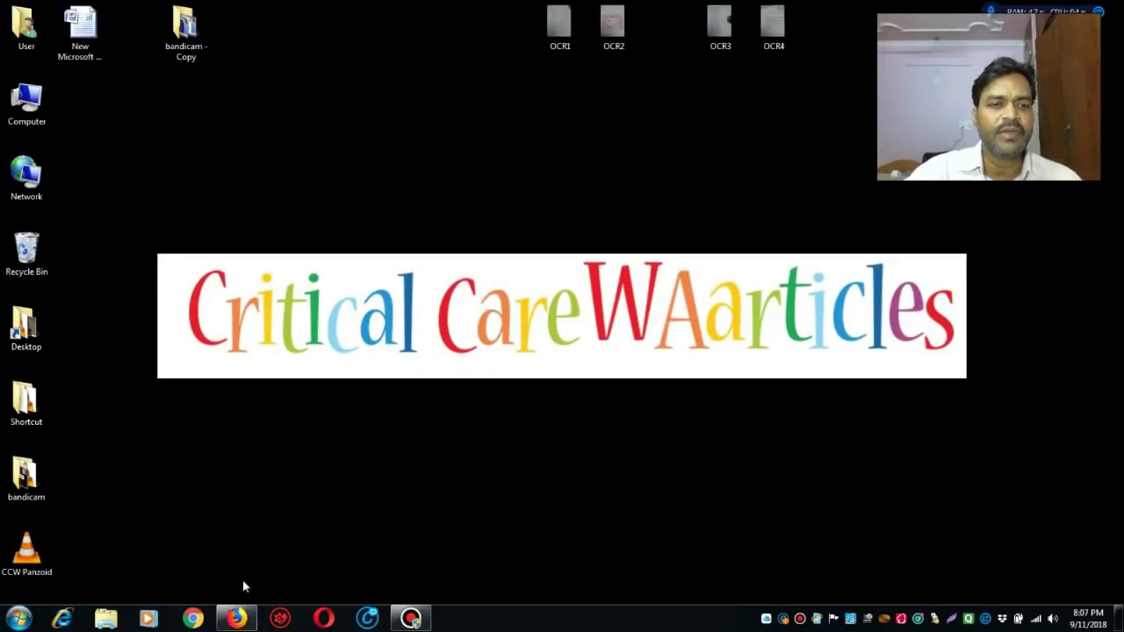
left_click(235, 618)
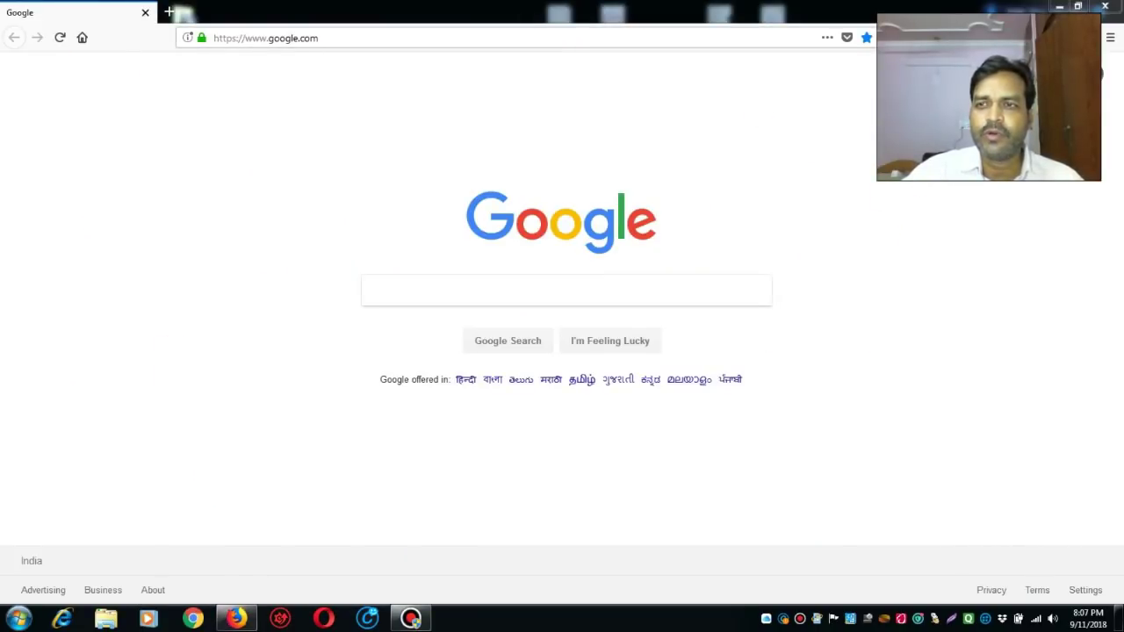
left_click(1037, 74)
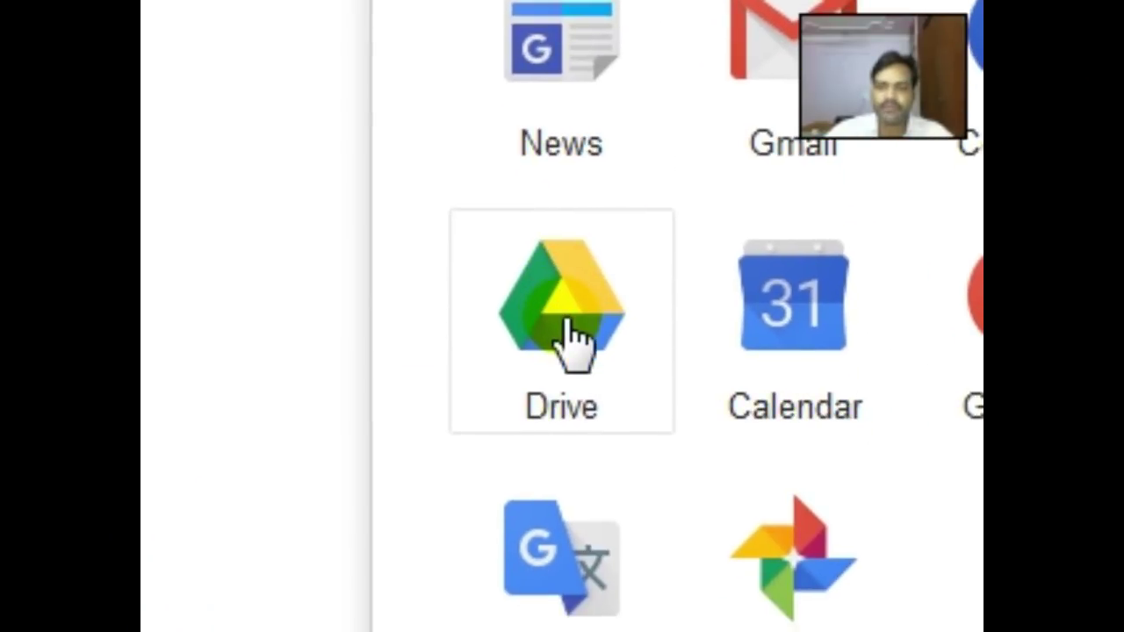
left_click(567, 327)
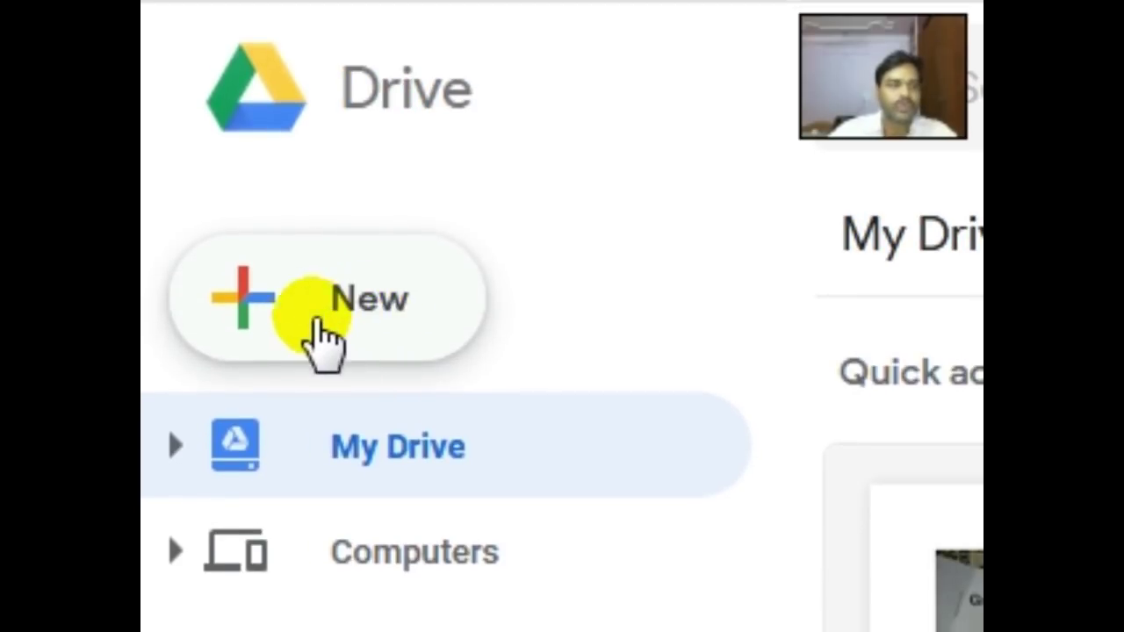
- Upload photos OCR1 to OCR4 to My Drive, keeping the existing OCR3 file
left_click(371, 338)
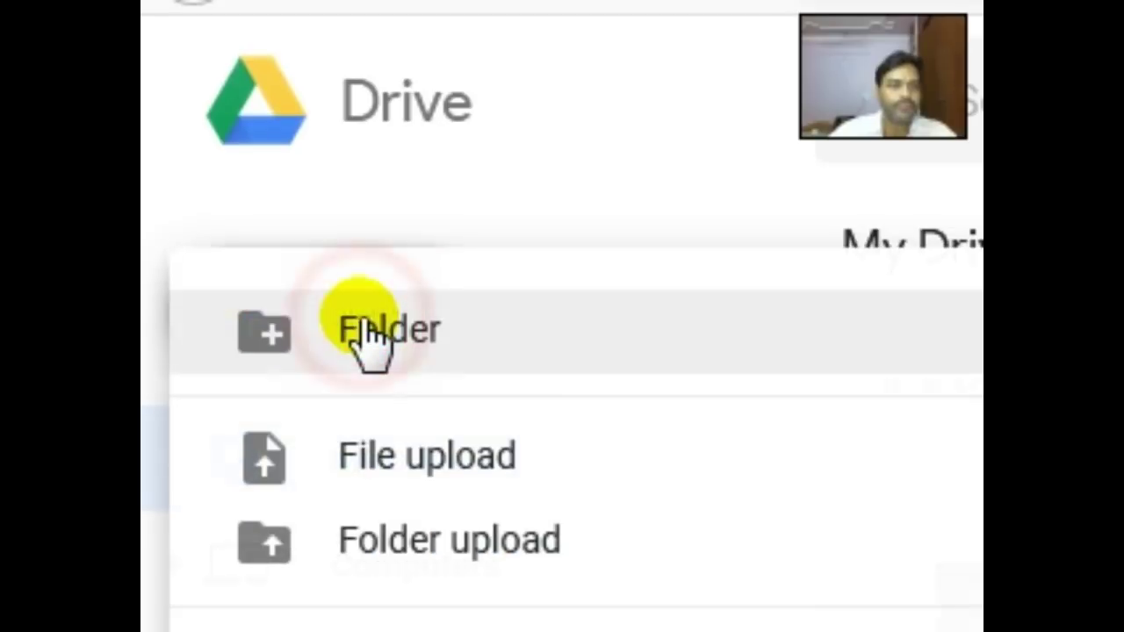
left_click(434, 339)
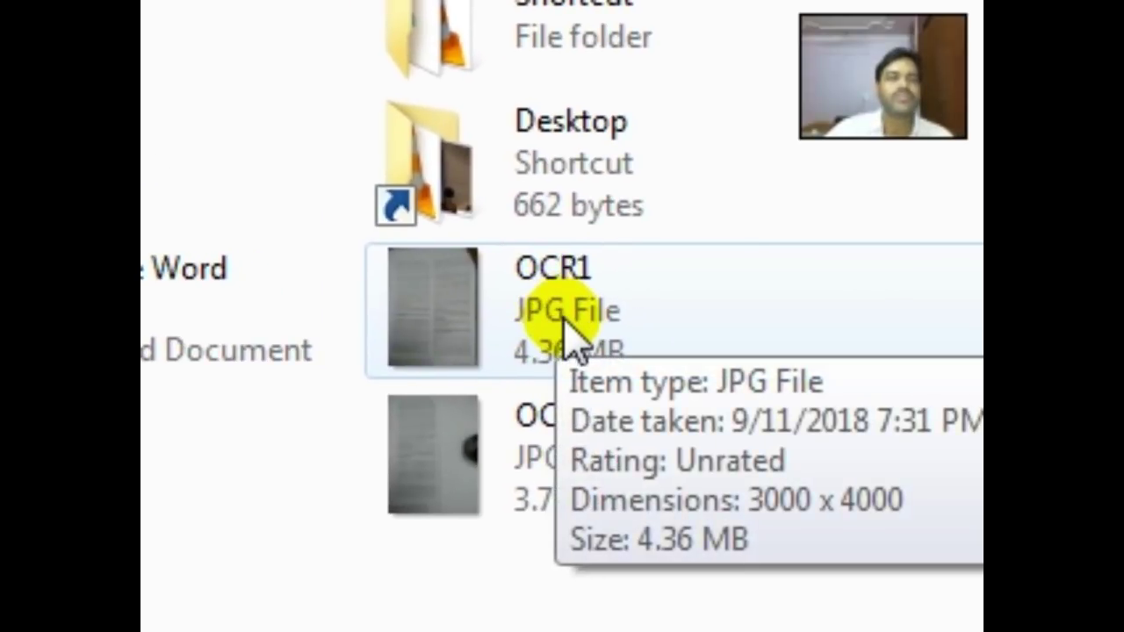
left_click(564, 322)
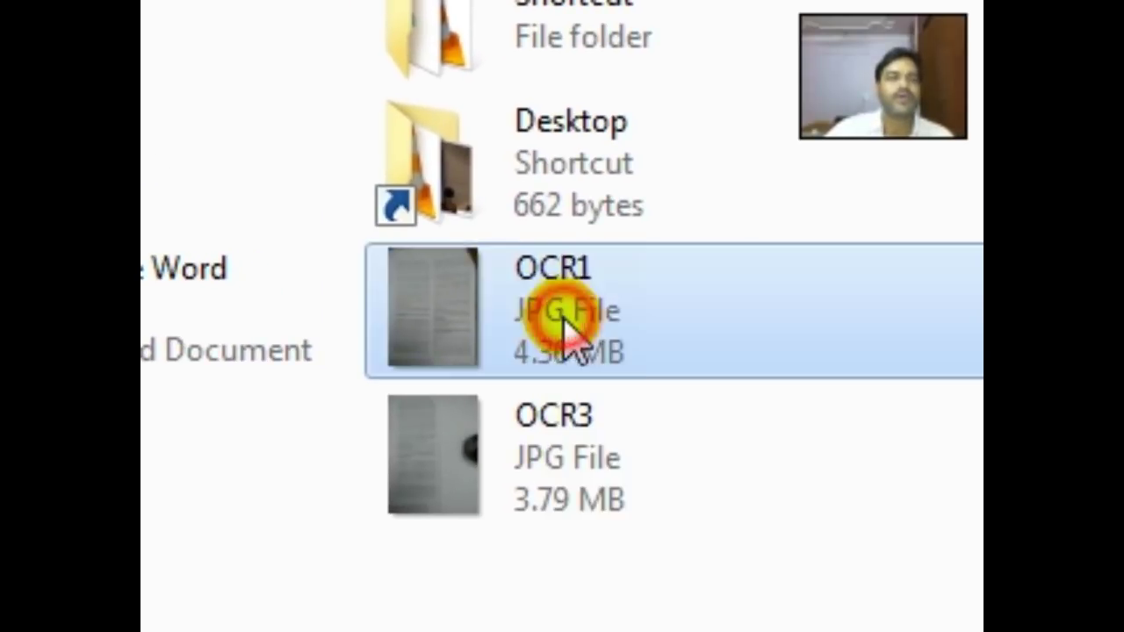
left_click(572, 333, "ctrl")
left_click(538, 464, "ctrl")
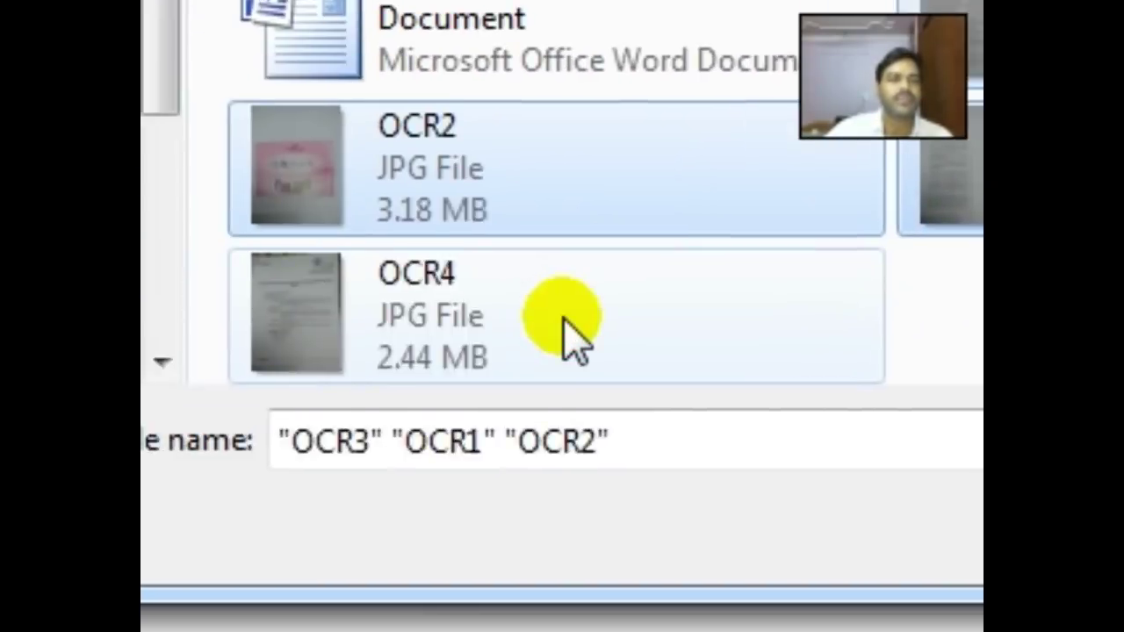
left_click(572, 336, "ctrl")
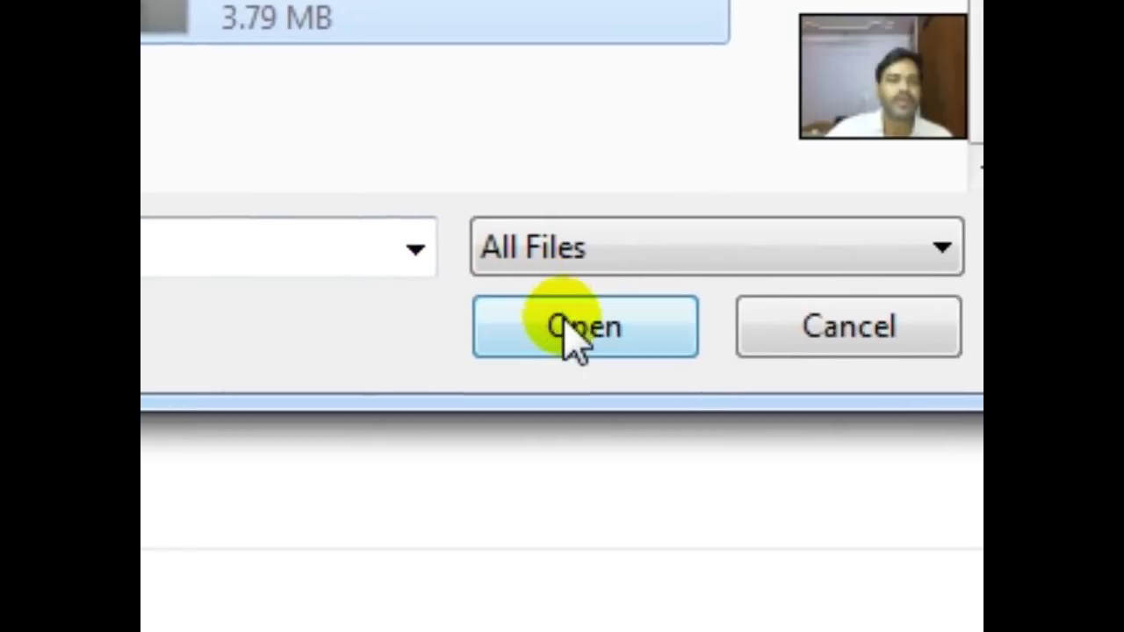
left_click(579, 327)
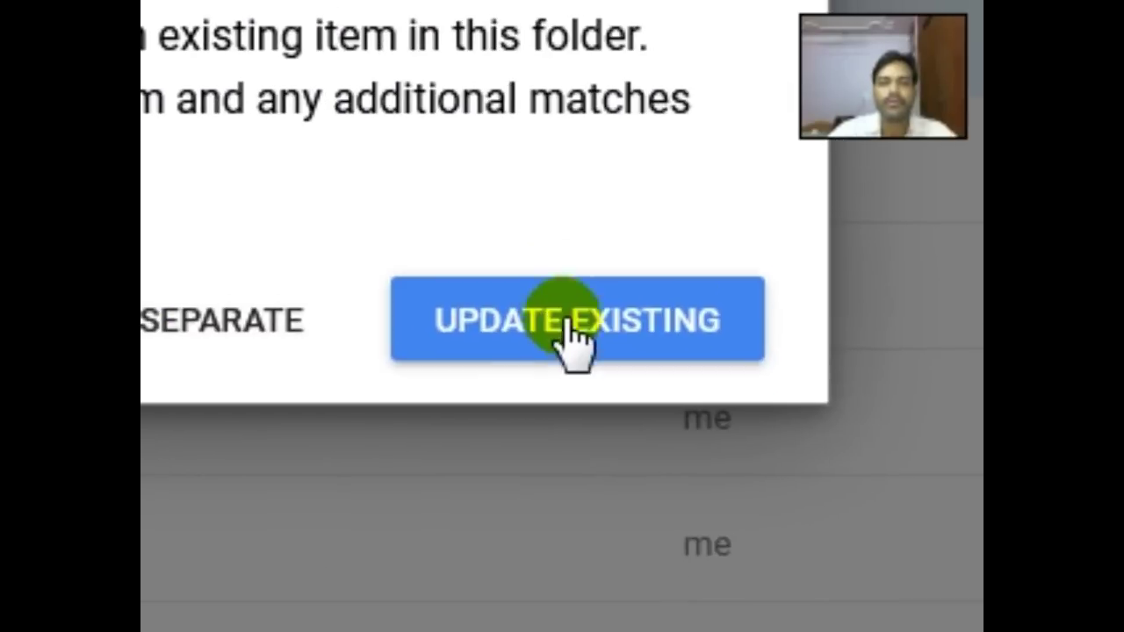
left_click(569, 319)
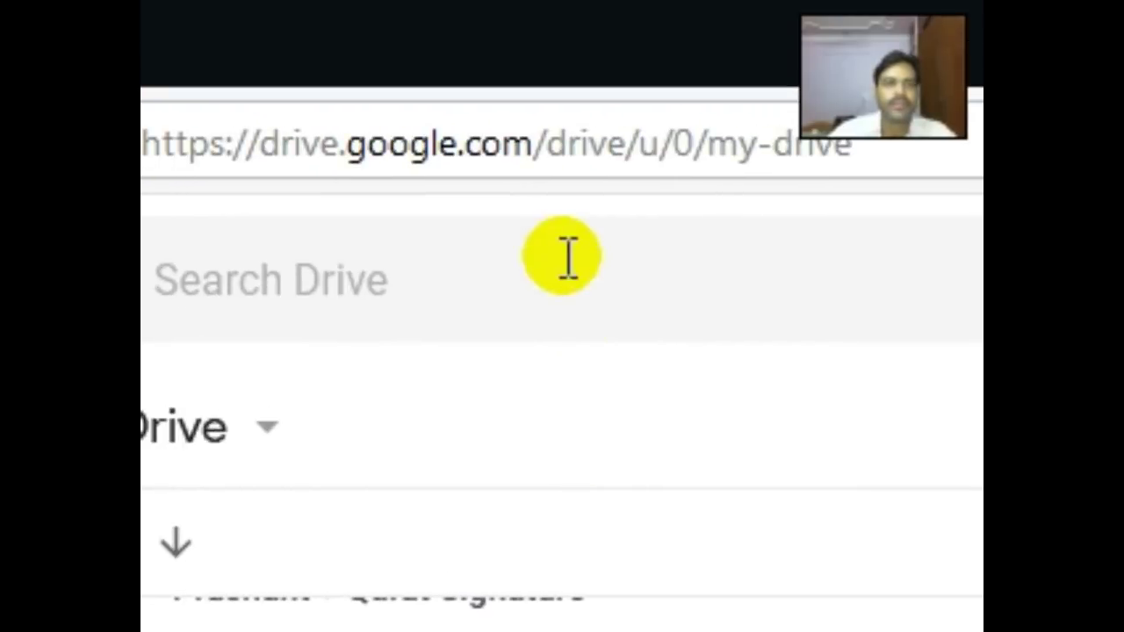
left_click(569, 256)
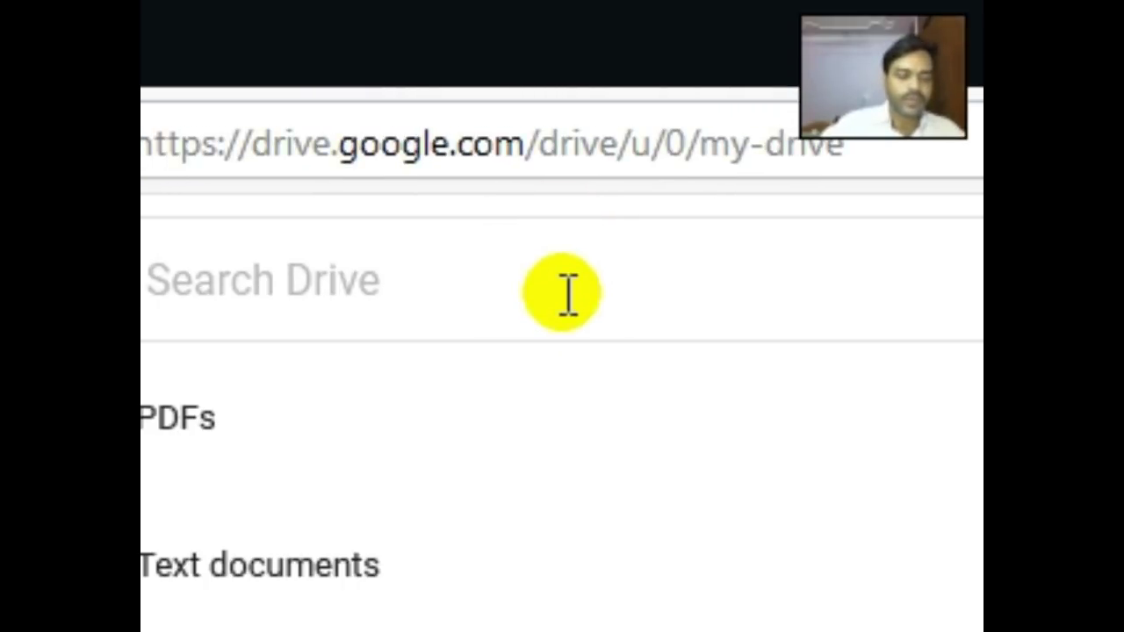
- Search Drive for 'OCR' and open OCR1.jpg with Google Docs to extract its text
type("O")
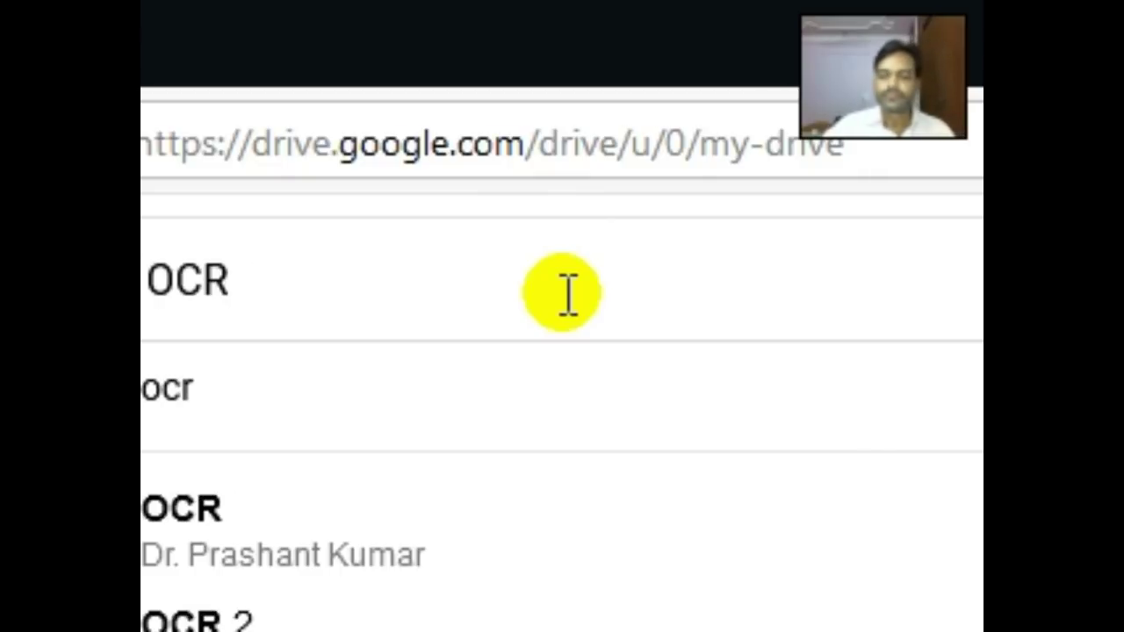
type("CR")
key("Return")
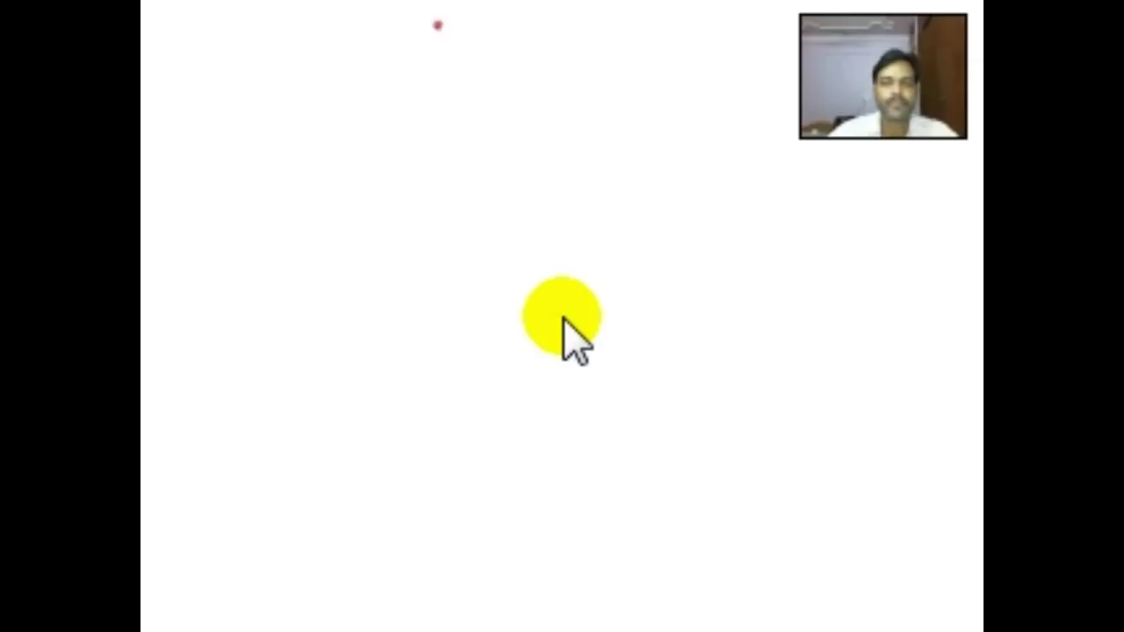
scroll(565, 317, "down", 8)
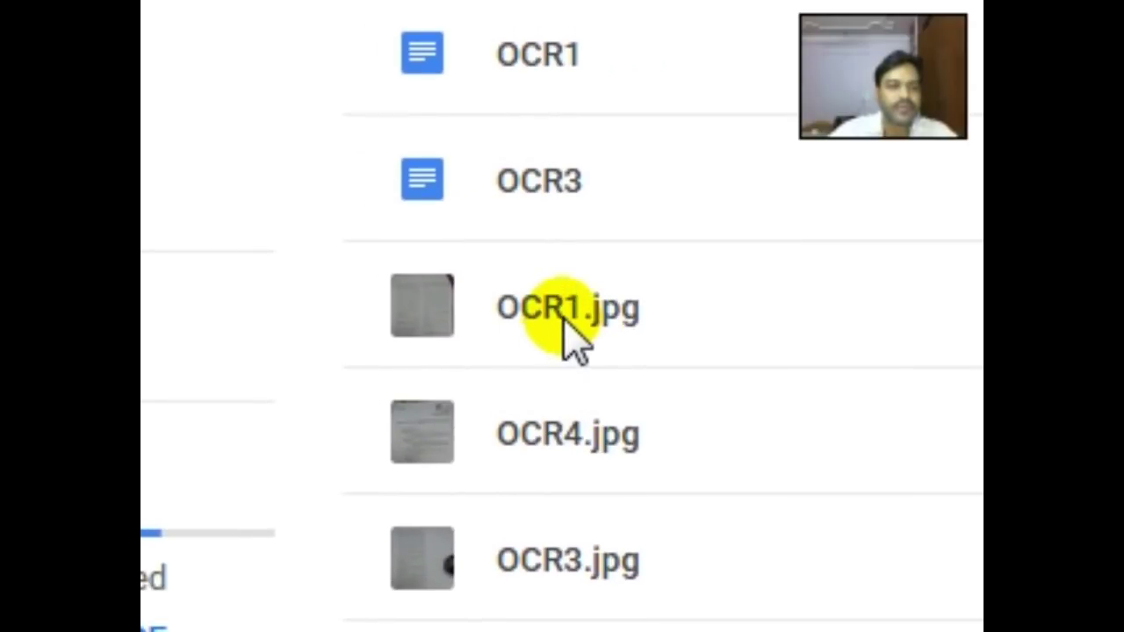
right_click(564, 323)
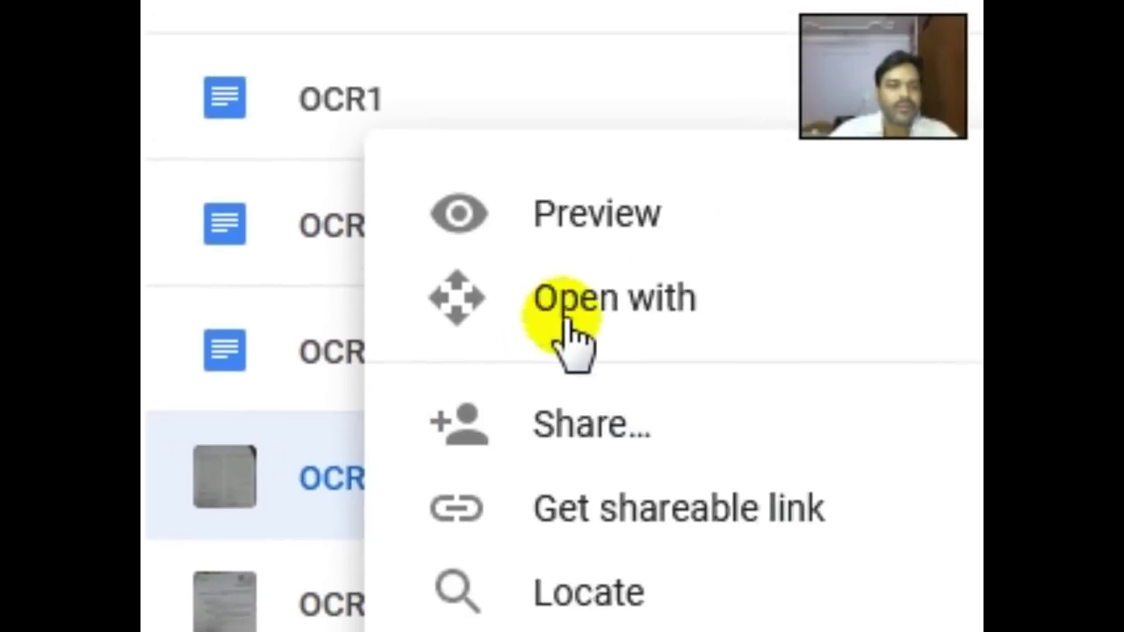
mouse_move(564, 323)
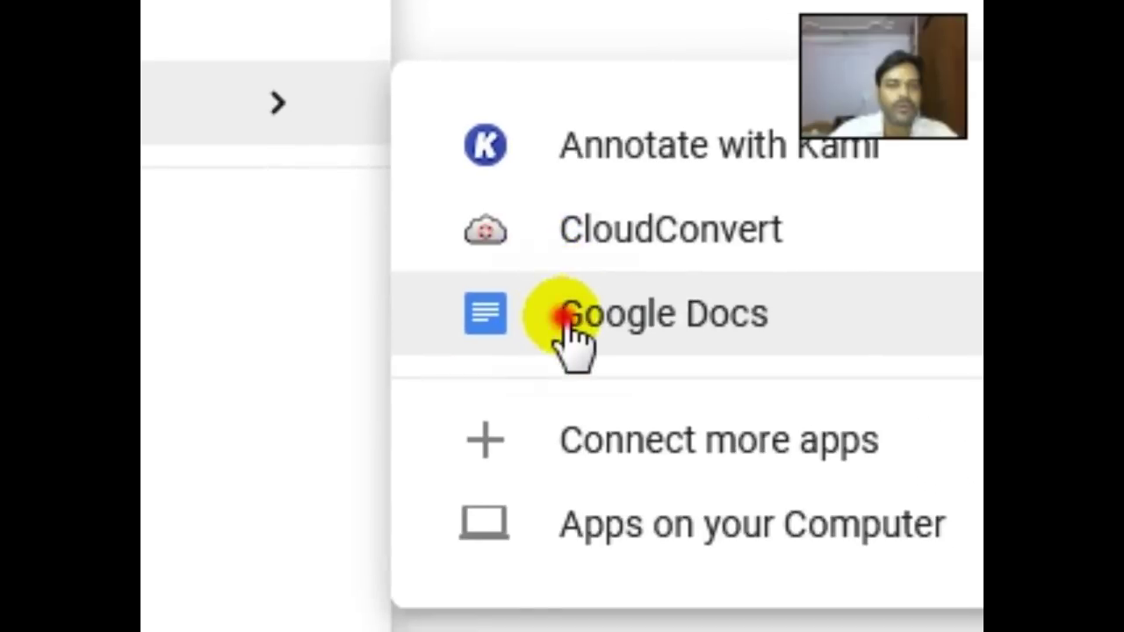
left_click(564, 326)
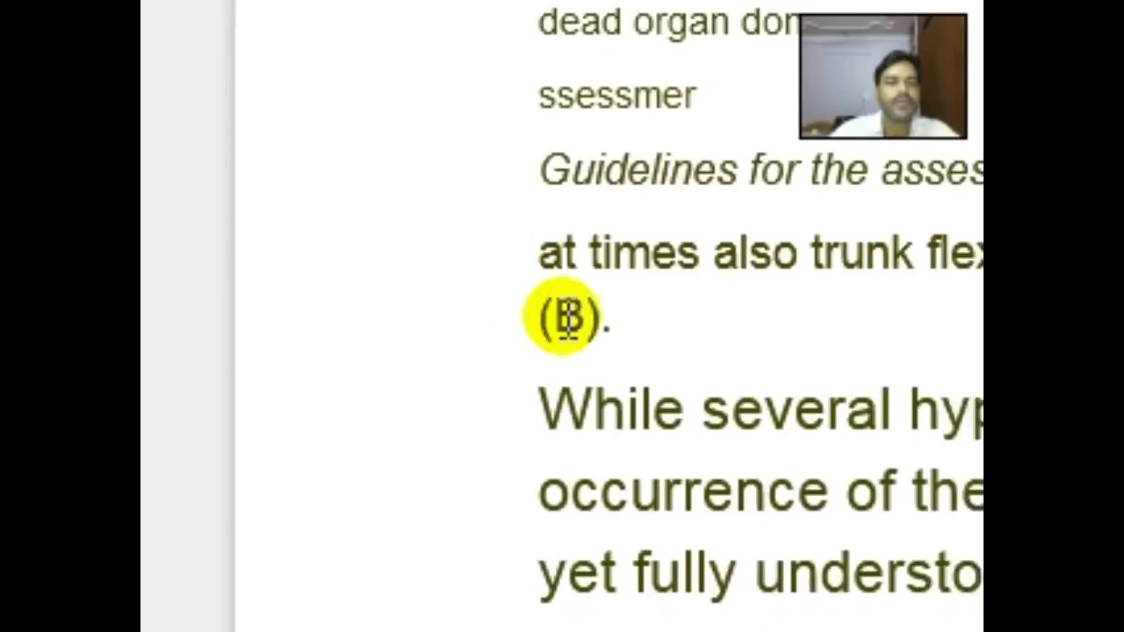
scroll(566, 321, "up", 3)
- Select the recognised text from 'dead organ donors' through the '28(3):220-255' reference line
scroll(569, 321, "down", 15)
left_click_drag(569, 320, 567, 318)
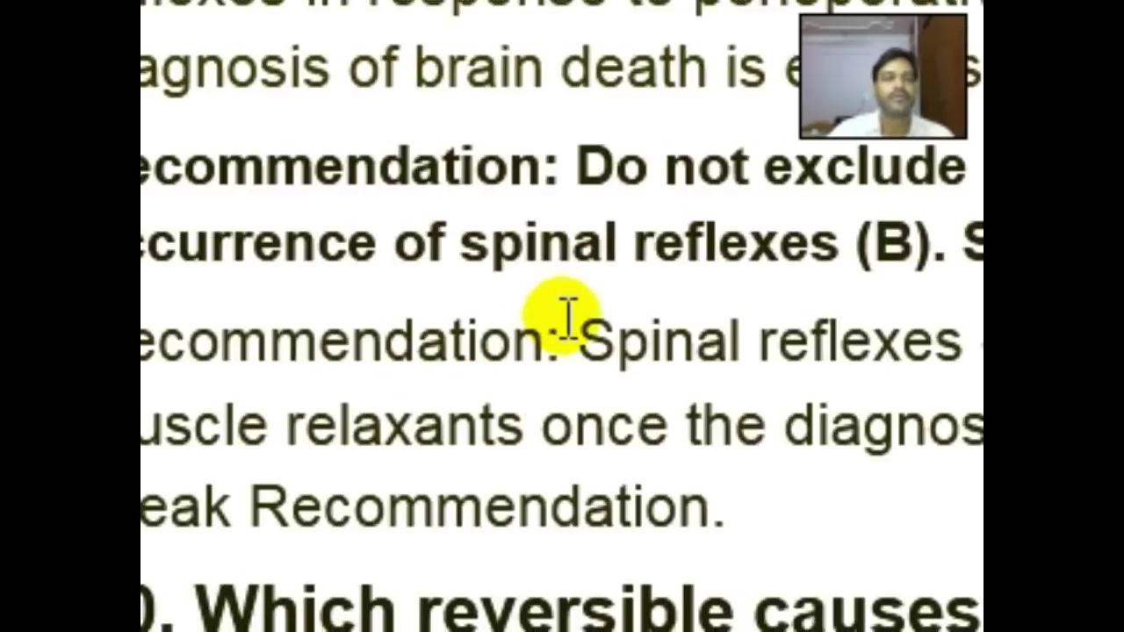
scroll(569, 321, "down", 20)
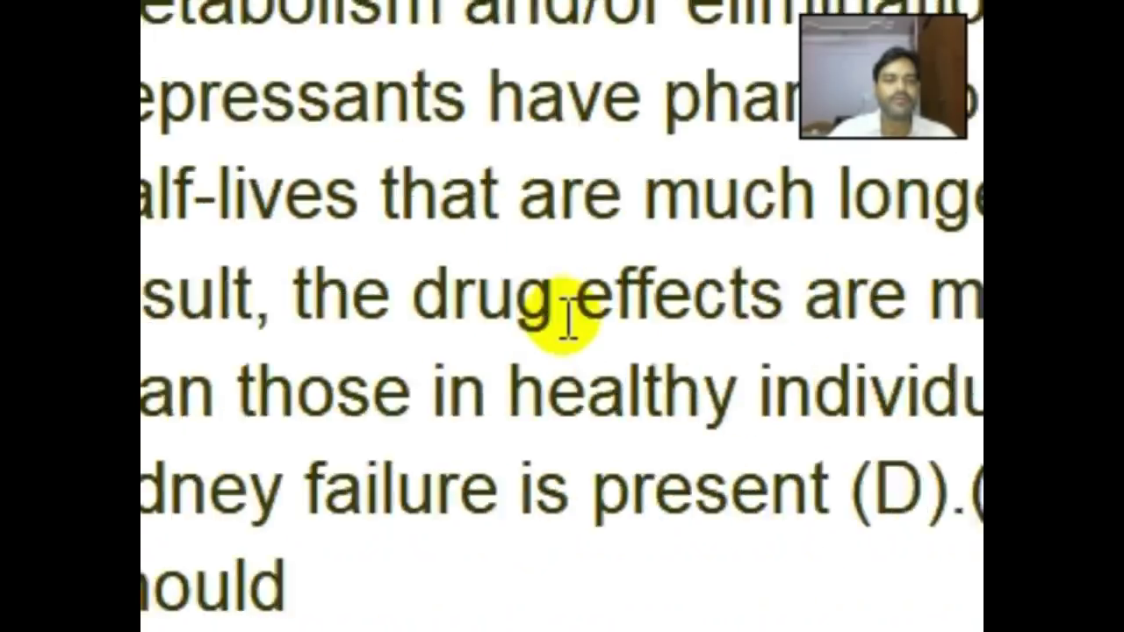
left_click(567, 318, "shift")
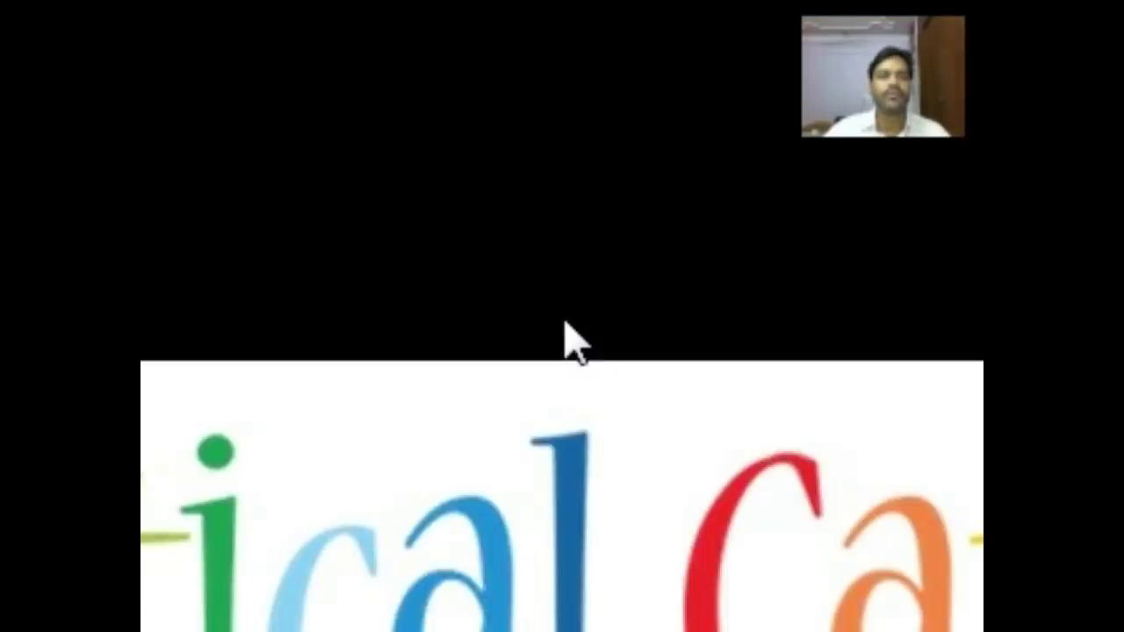
left_click(564, 319)
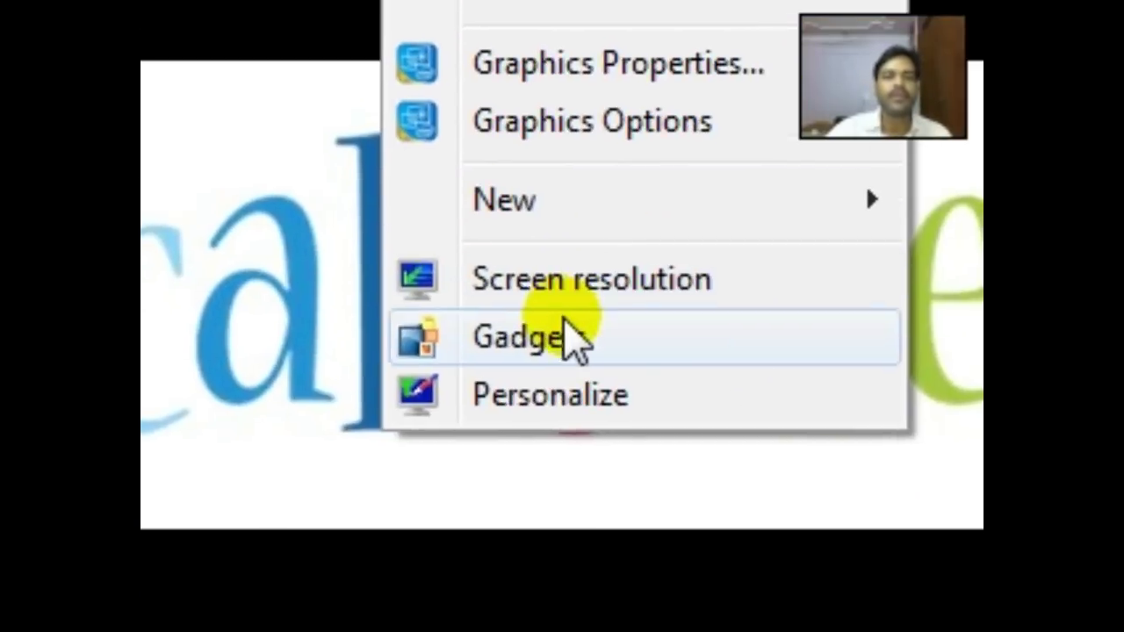
- Create a new Microsoft Word document on the desktop with its default name
mouse_move(568, 321)
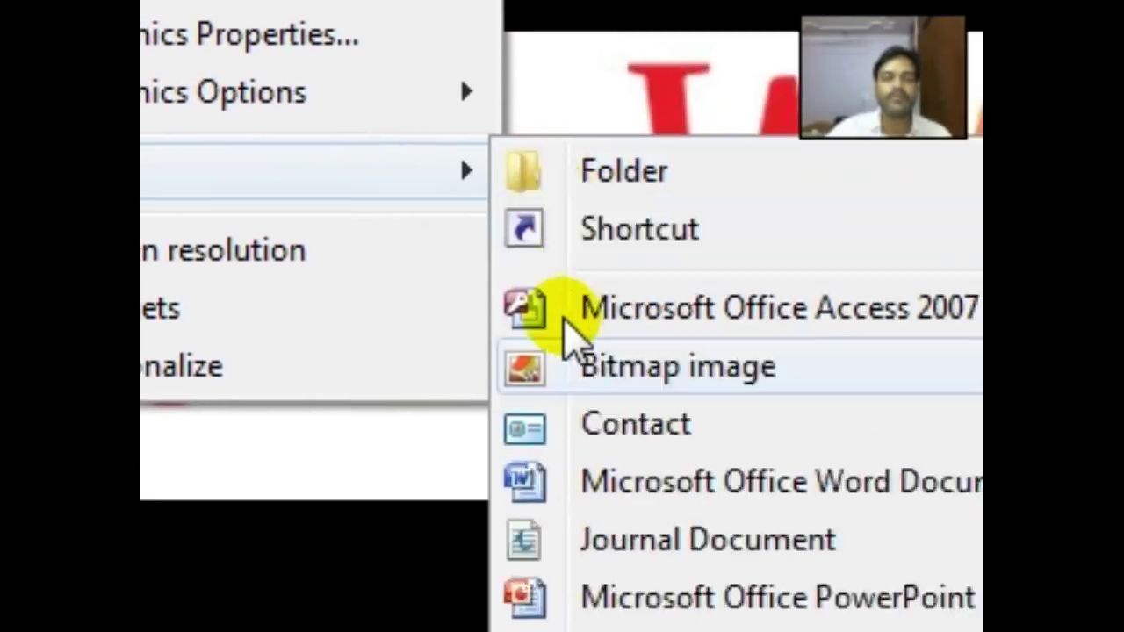
left_click(575, 483)
left_click(563, 324)
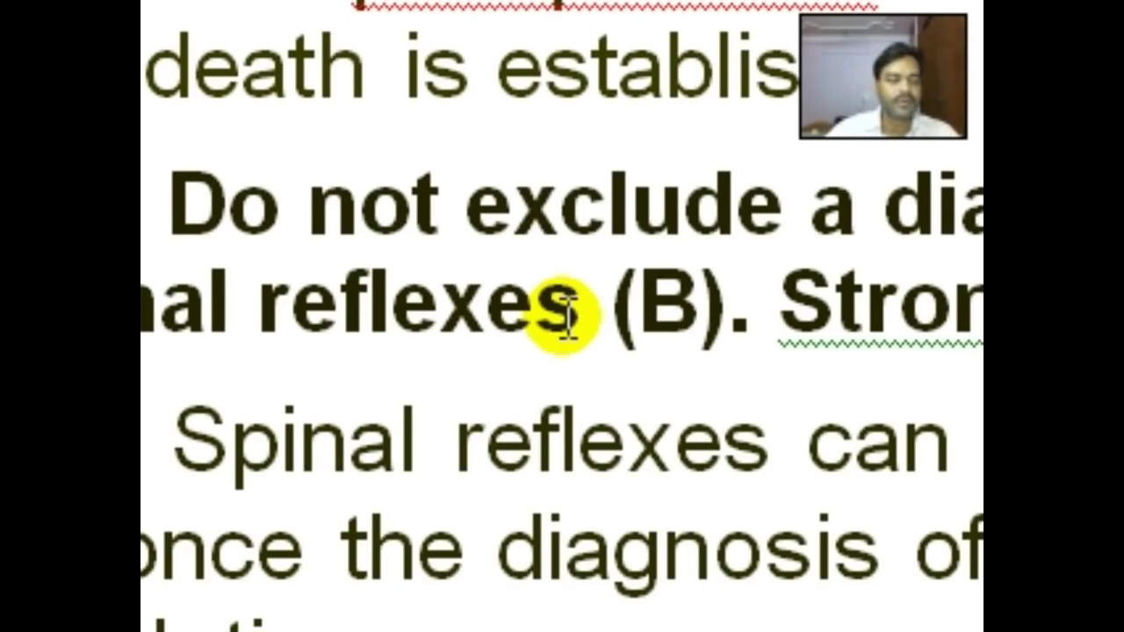
- Restyle all the pasted text in Cambria (Headings) at size 14
key("ctrl+a")
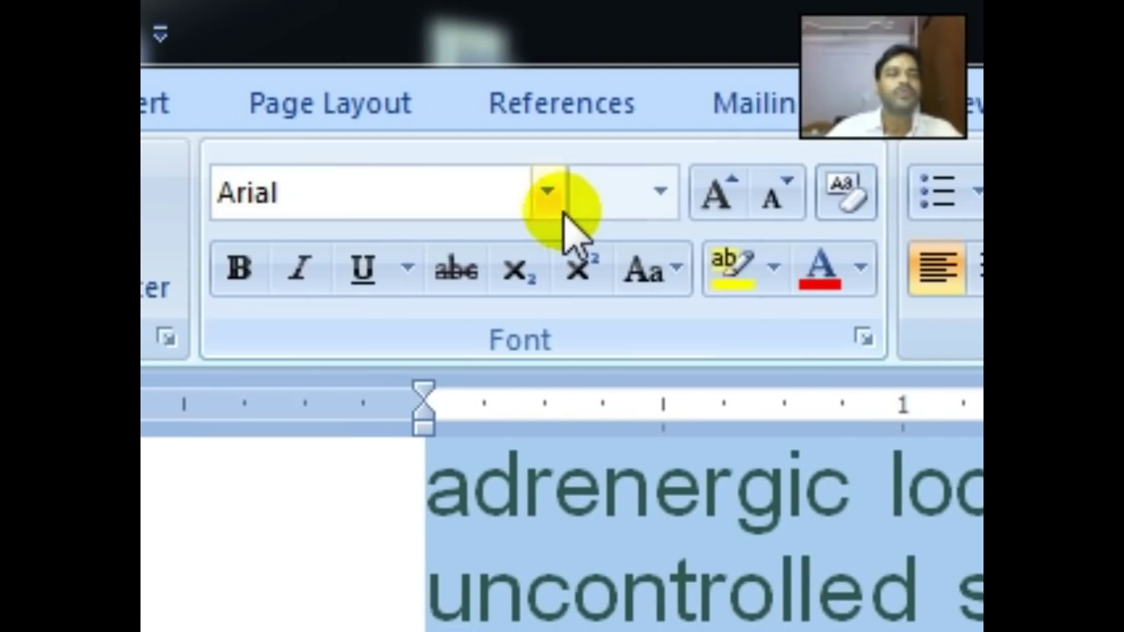
left_click(560, 192)
left_click(572, 330)
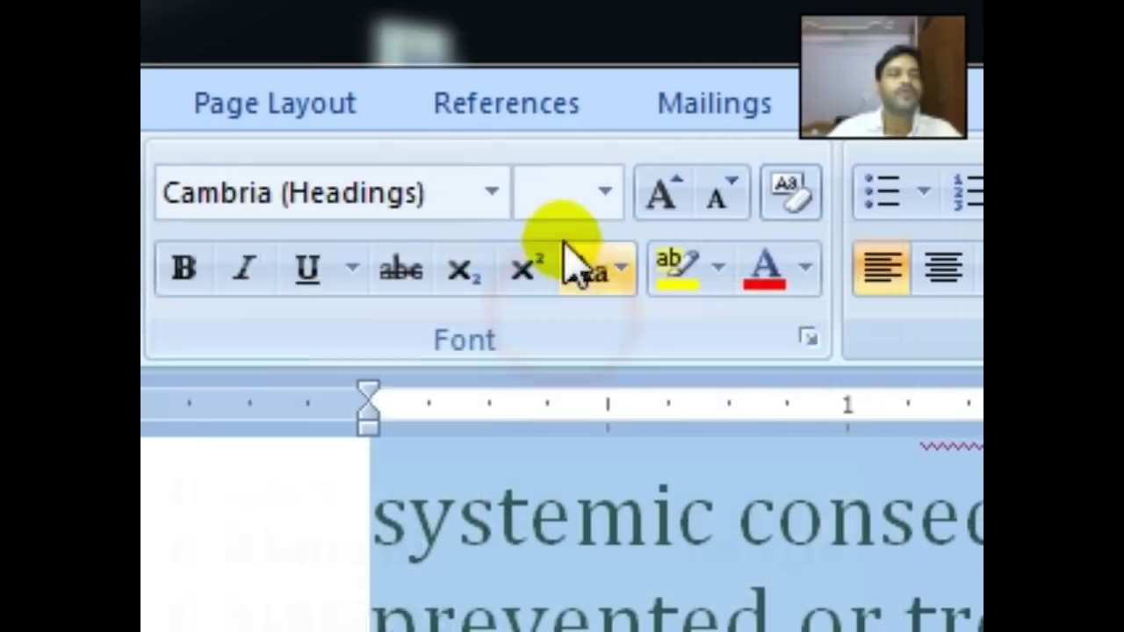
left_click(562, 195)
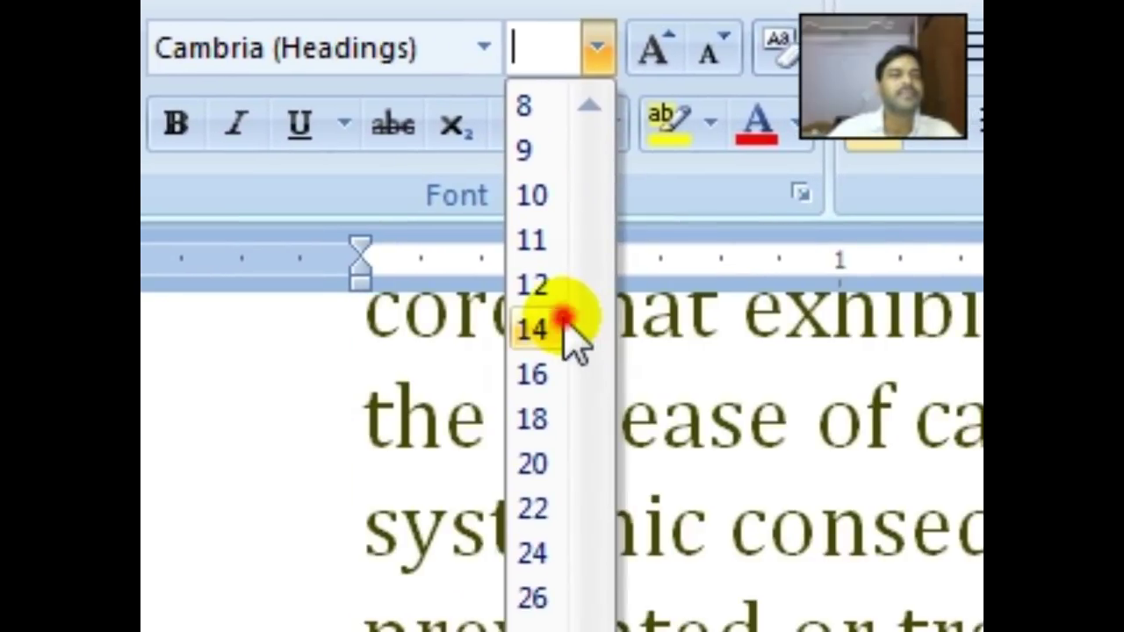
left_click(490, 474)
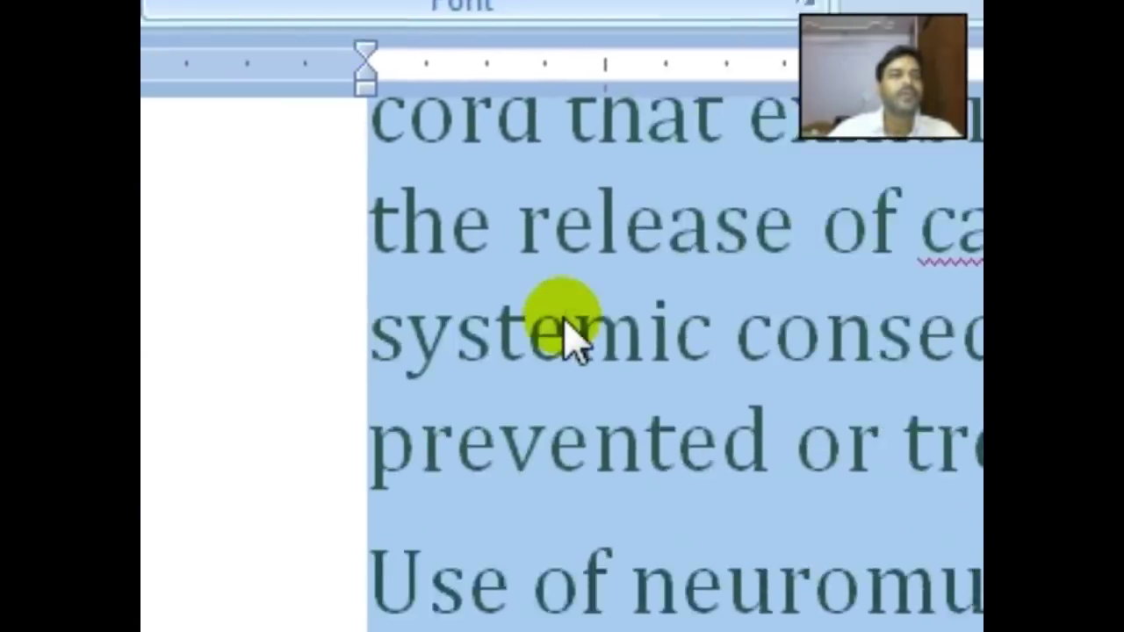